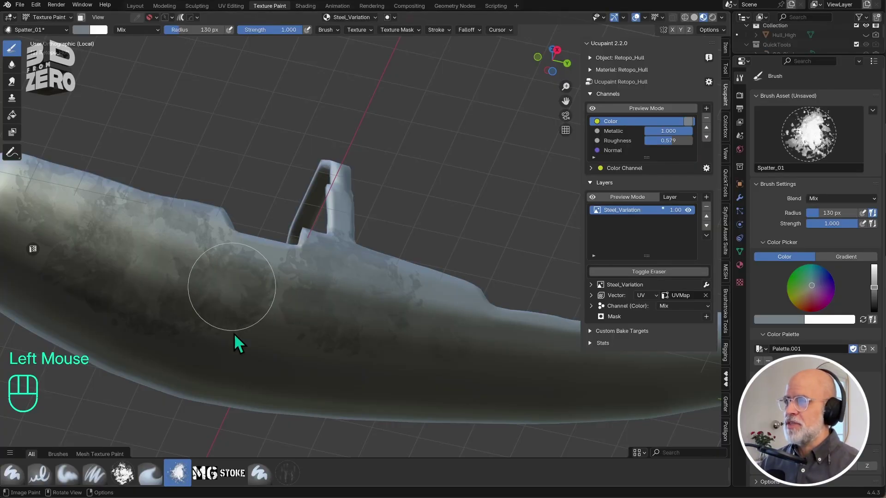
Step: Paint grey spatter variation along the hull's side on the Steel_Variation layer with the Spatter_01 brush
mouse_move(234, 333)
shift+middle_down()
mouse_move(293, 341)
mouse_move(258, 307)
shift+middle_up()
click(378, 327)
click(390, 314)
click(406, 297)
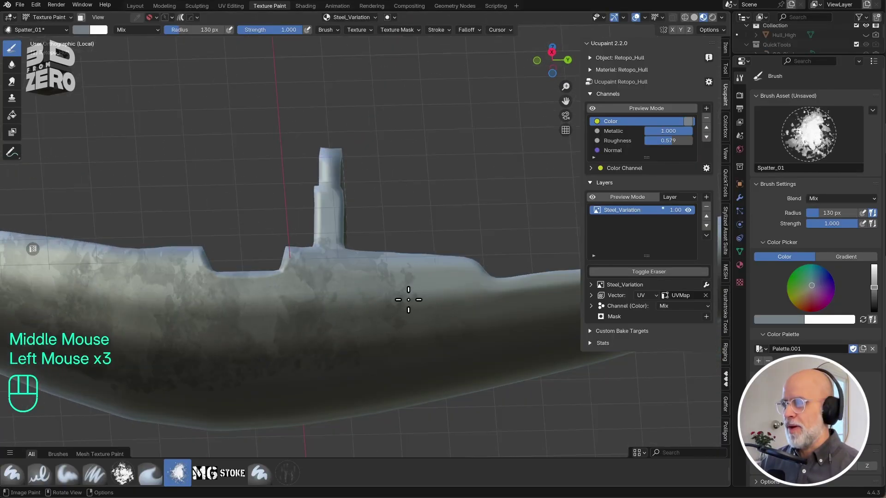
click(425, 277)
click(417, 276)
click(427, 324)
mouse_move(427, 324)
shift+middle_down()
mouse_move(292, 291)
mouse_move(263, 297)
shift+middle_up()
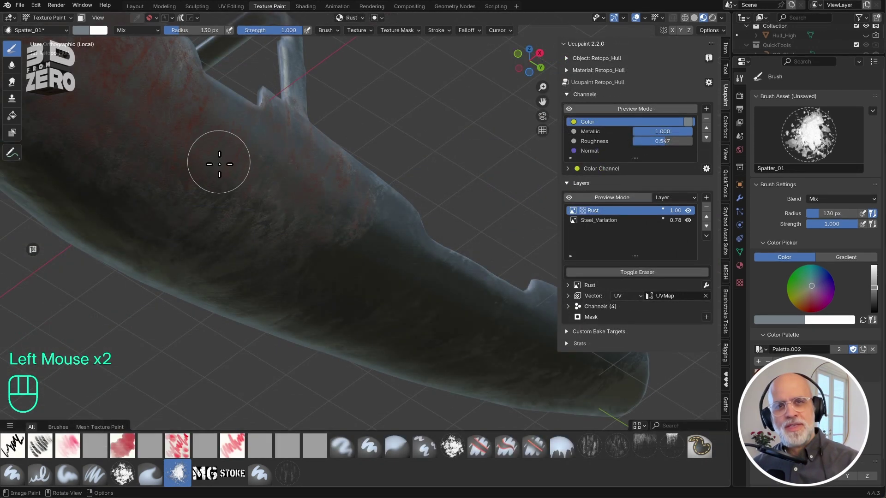
Step: Undo the grey dab on the Rust layer and paint dark brown rust spatter on the hull using the palette colour
click(219, 164)
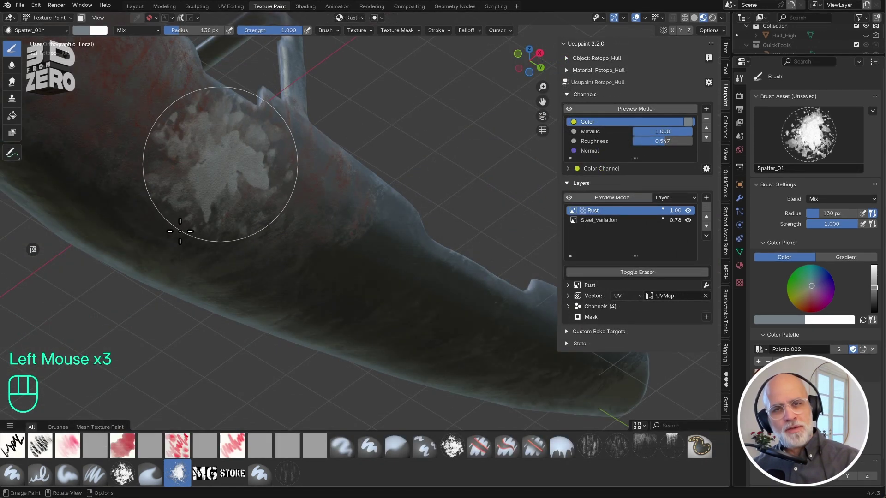
key(super+z)
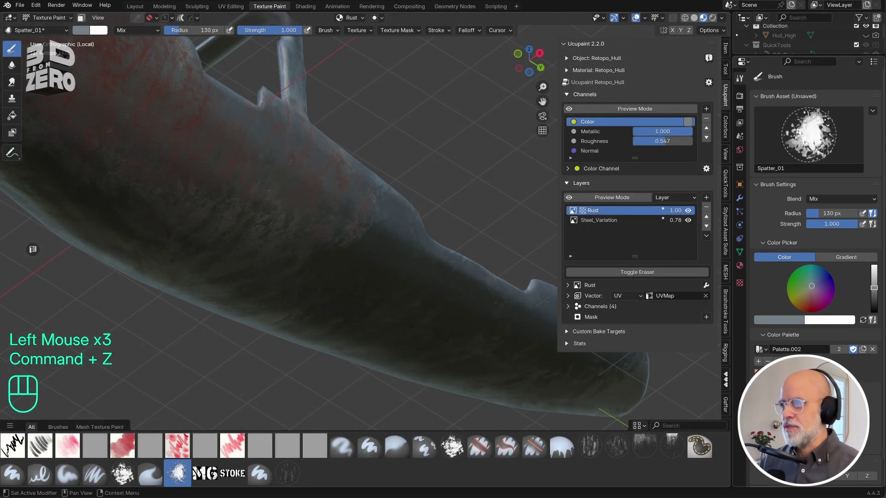
click(758, 371)
click(237, 170)
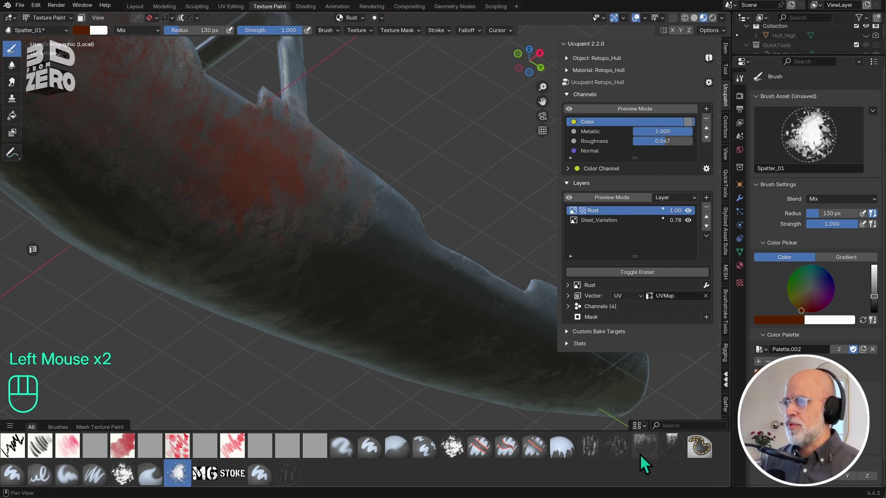
Step: Paint brown rust streaks down and along the hull's side with TextureBrush 1, adjusting the brush strength
click(288, 473)
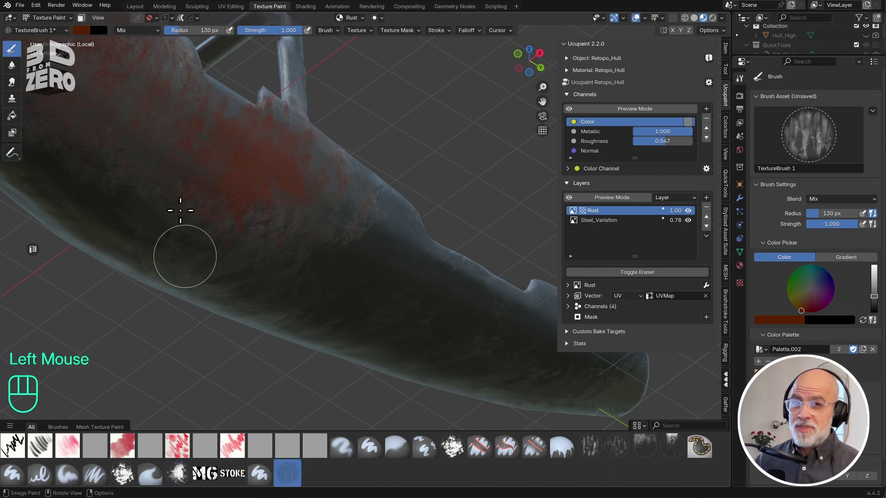
drag(214, 179, 157, 251)
mouse_move(153, 150)
mouse_down()
mouse_move(103, 198)
mouse_move(152, 179)
mouse_up()
key(shift+f)
click(208, 183)
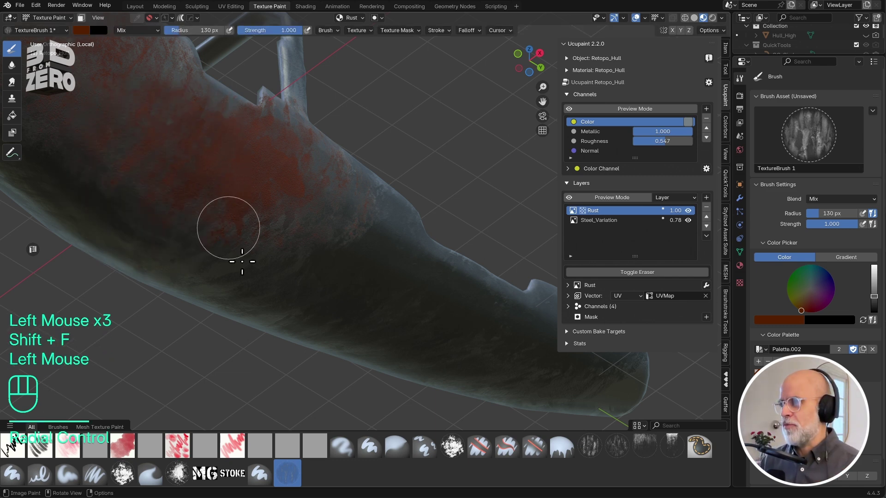
drag(327, 234, 280, 296)
drag(330, 263, 364, 300)
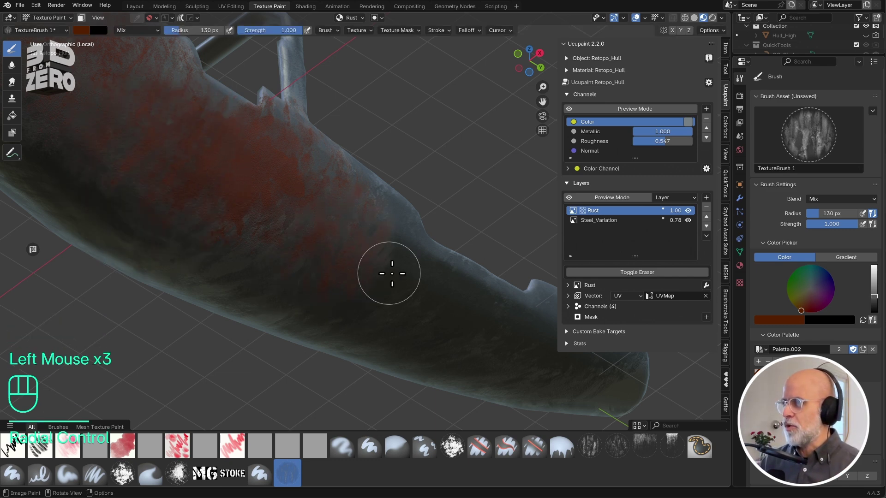
drag(392, 273, 388, 321)
mouse_move(387, 321)
shift+middle_down()
mouse_move(194, 201)
mouse_move(92, 217)
mouse_move(96, 133)
shift+middle_up()
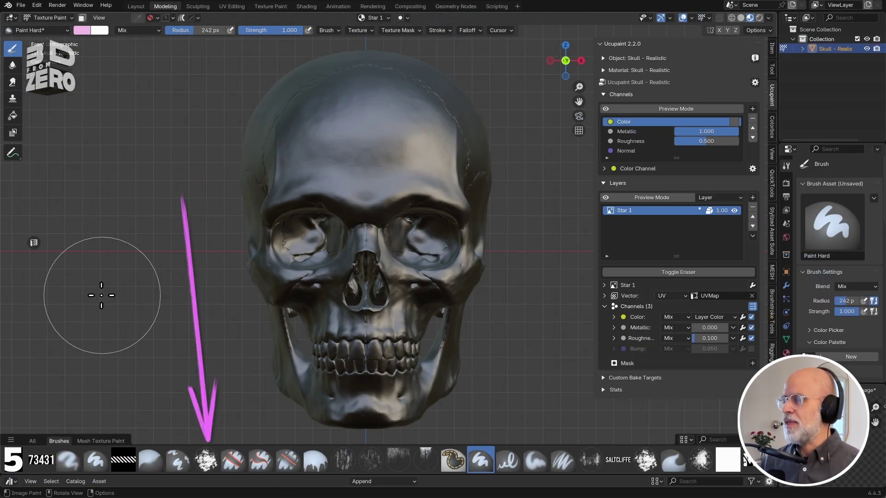
Step: Enlarge the brush shelf and duplicate the Paint Hard brush as Star 1 in the User Library, catalog Brushes/Mesh Texture Paint
mouse_move(521, 444)
mouse_down()
mouse_move(527, 397)
mouse_move(528, 471)
mouse_move(520, 431)
mouse_up()
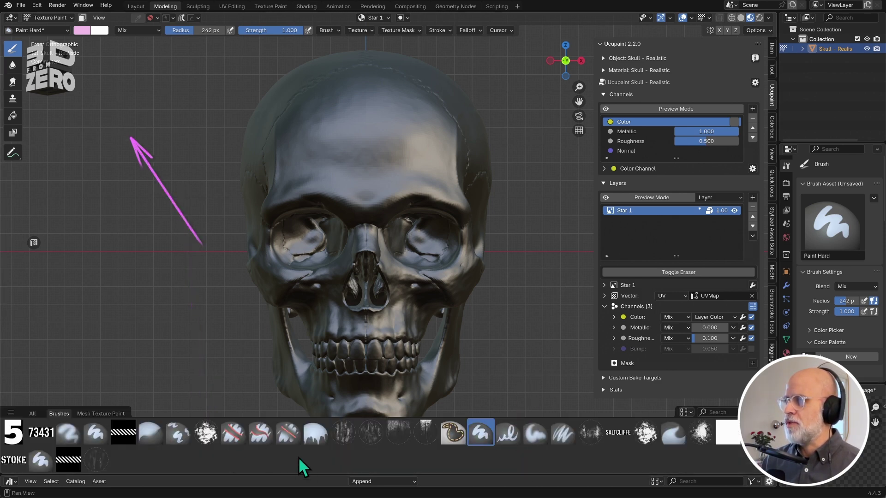
click(48, 29)
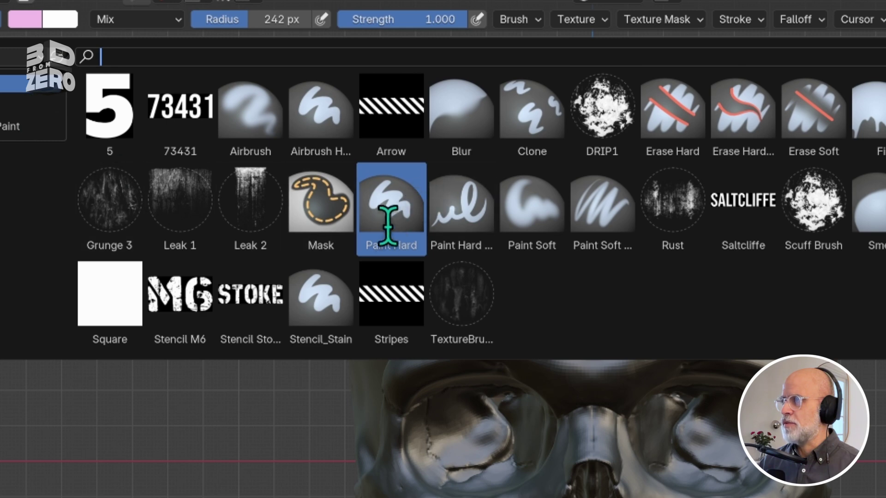
right_click(398, 190)
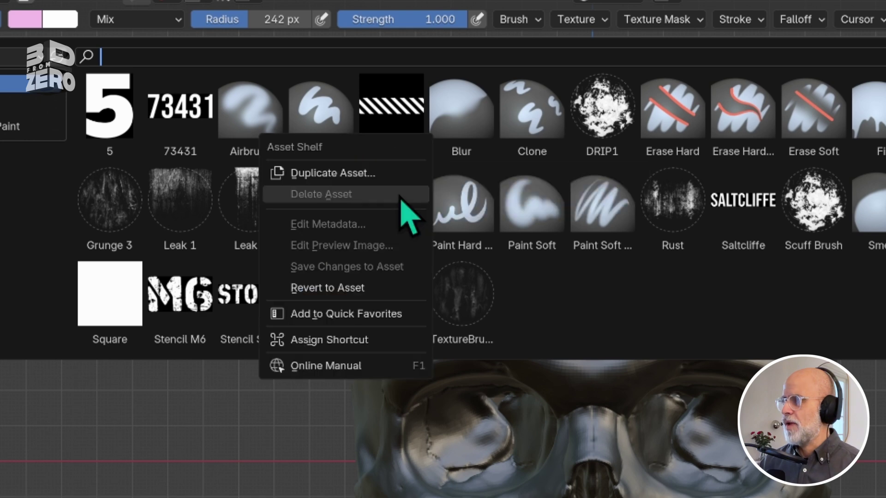
click(400, 172)
text(Star 1)
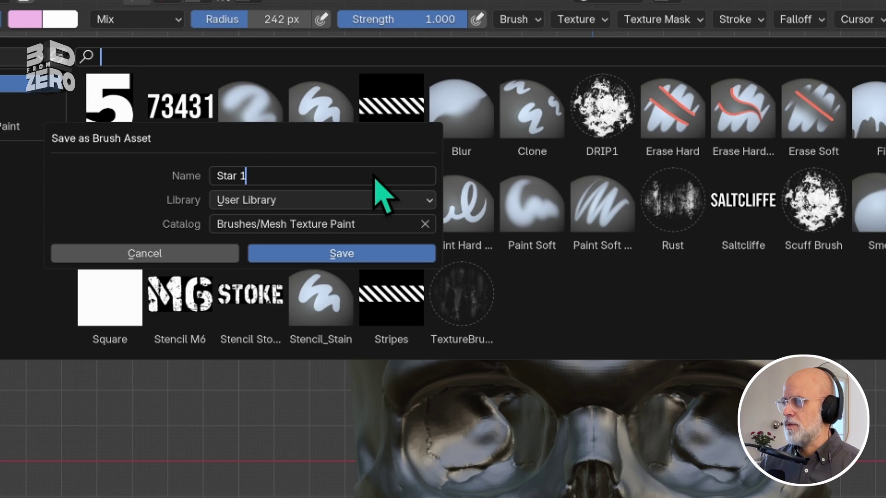
click(383, 254)
Step: Widen the properties editor and keep Star 1 as the brush's name
drag(771, 228, 695, 233)
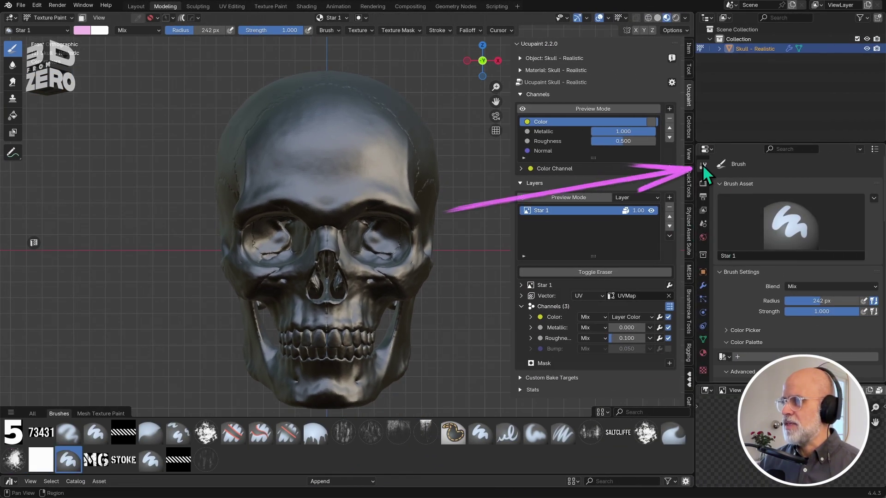
double_click(754, 255)
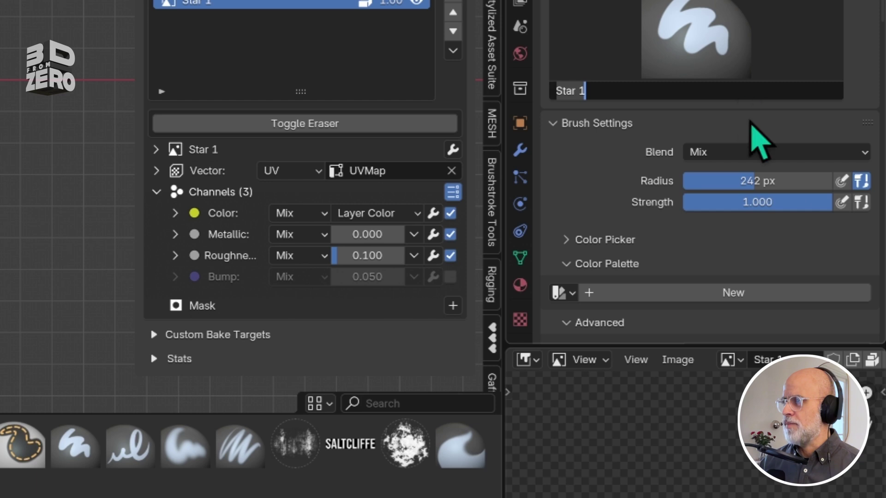
key(Return)
Step: Add a new texture to the Star 1 brush and open that texture's settings
scroll(590, 148, down, 8)
scroll(602, 212, down, 12)
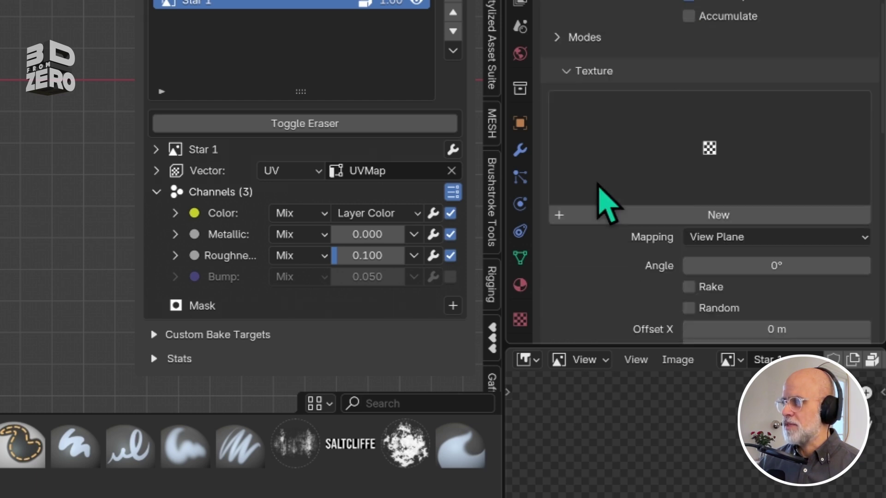
scroll(599, 198, up, 6)
scroll(604, 203, up, 3)
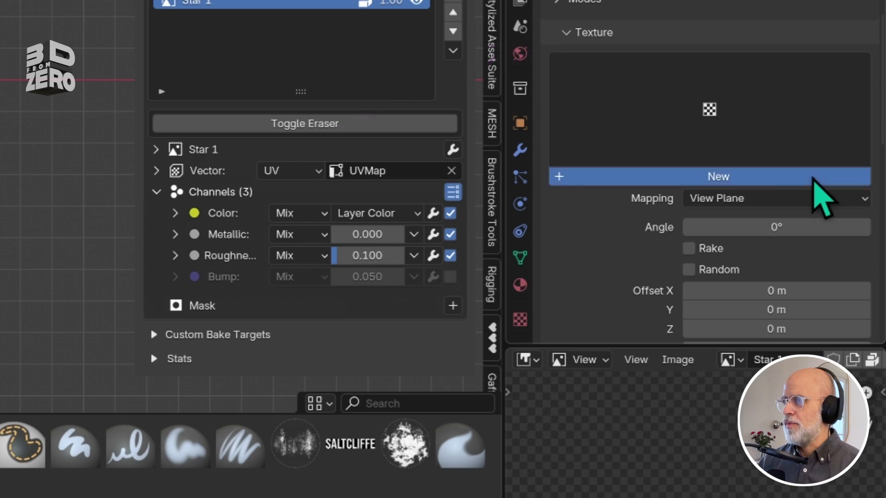
click(815, 179)
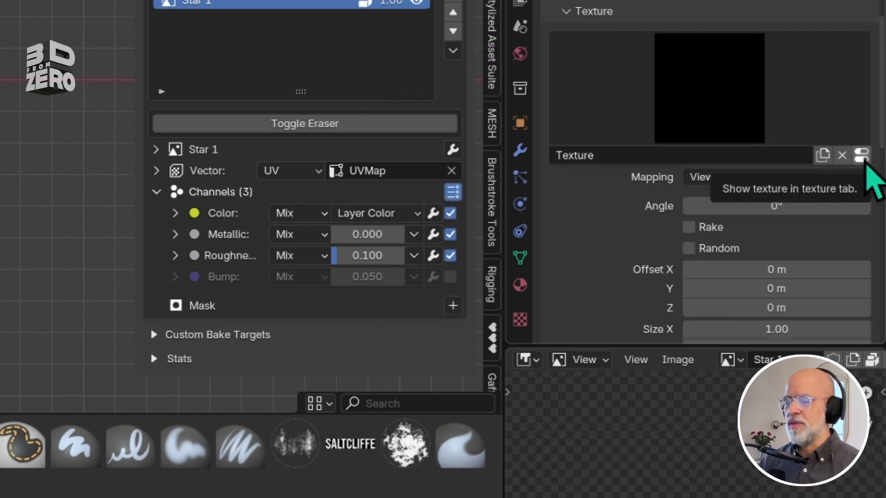
click(862, 156)
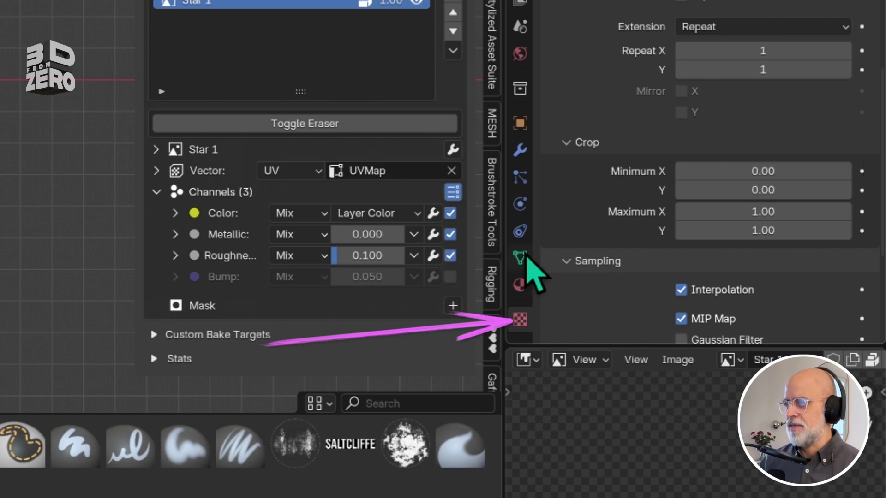
Step: Load star_five_branch.png from the Brushes folder as the brush texture's image, browsing the files as thumbnails
scroll(637, 208, up, 10)
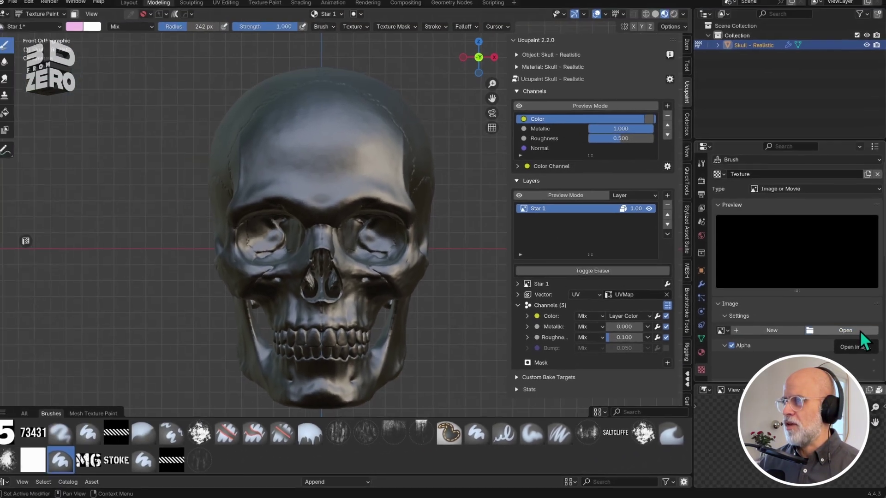
click(837, 243)
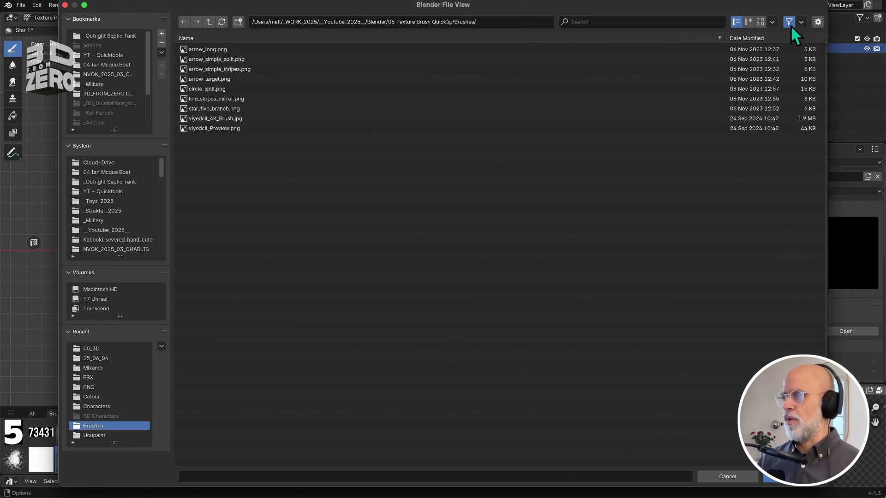
click(761, 22)
click(550, 65)
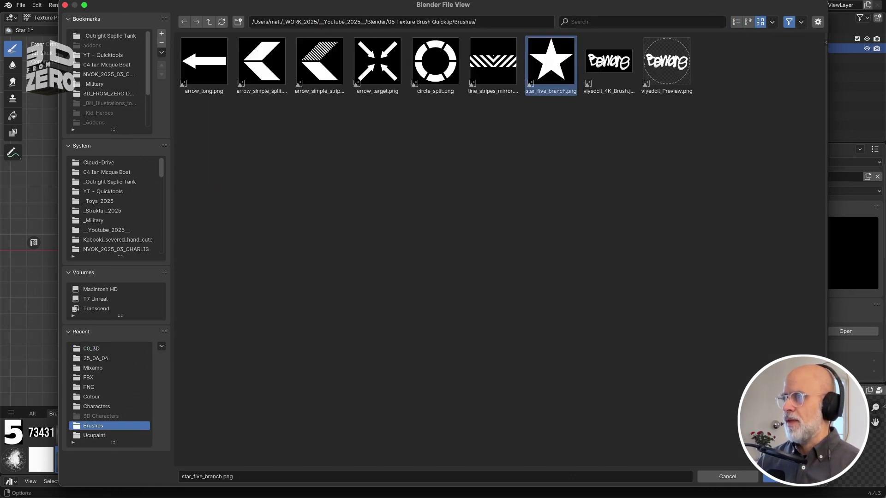
click(549, 64)
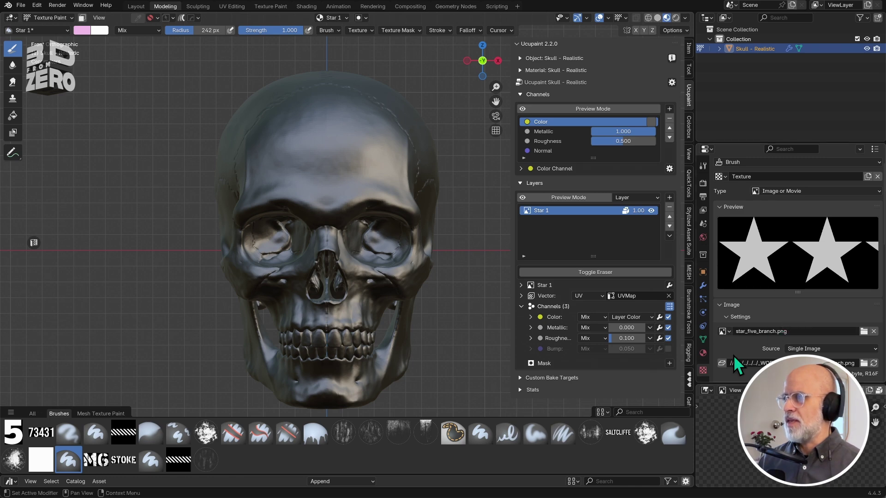
Step: Set the star image's color space to Non-Color and enable Calculate under its Alpha settings
scroll(819, 320, down, 7)
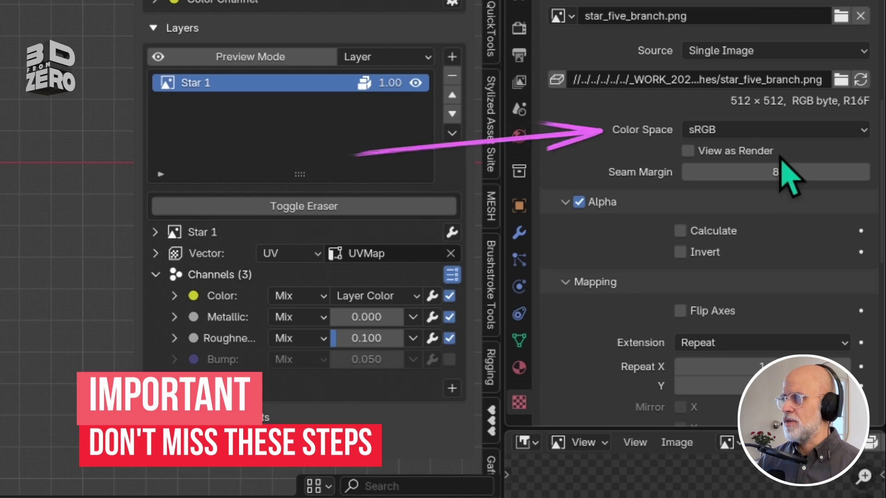
click(778, 130)
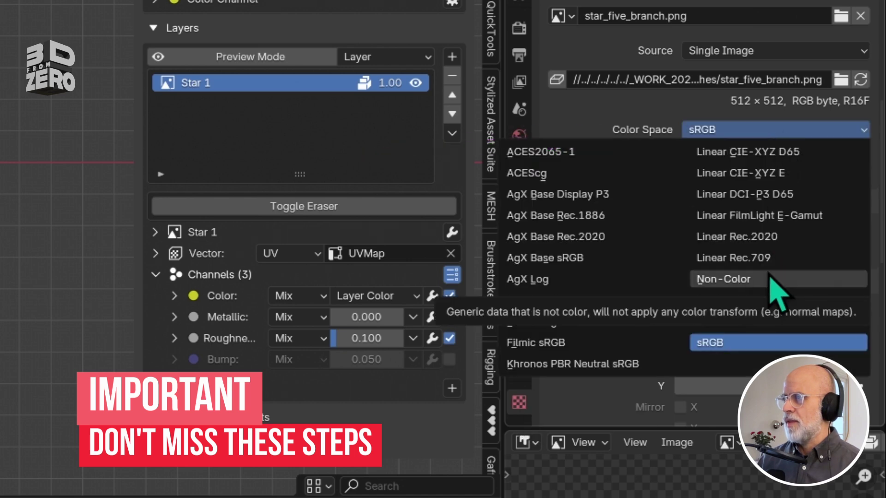
click(771, 277)
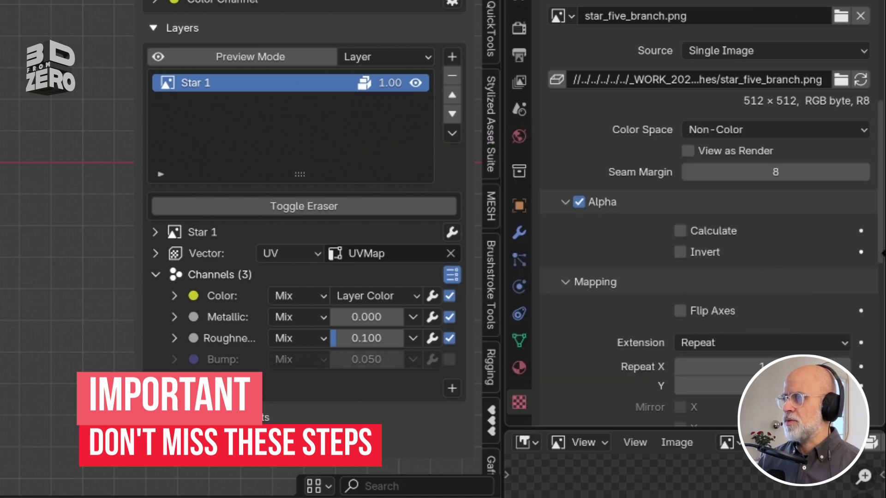
click(565, 201)
click(565, 202)
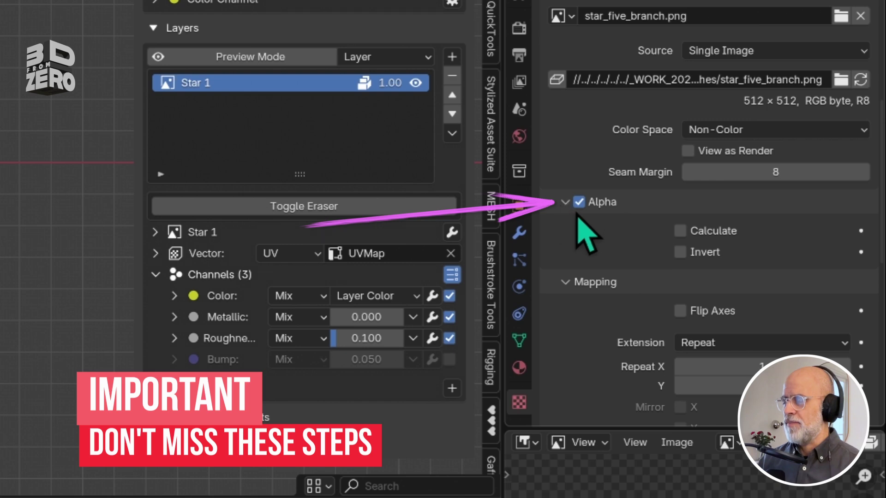
click(578, 202)
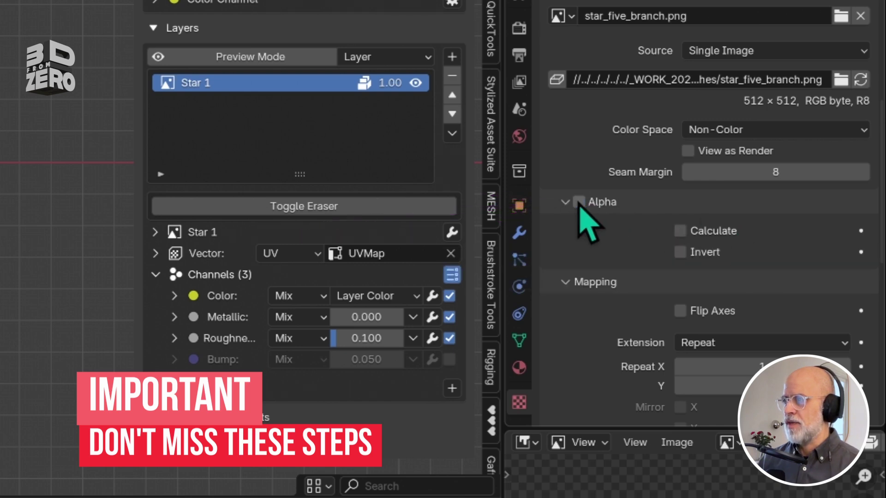
click(733, 234)
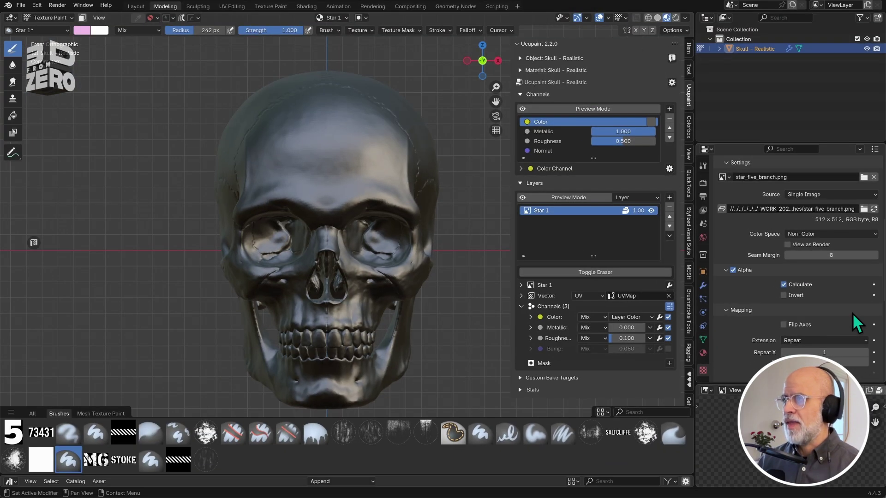
Step: Return to the brush settings and set star_five_branch.png as the Star 1 brush's preview image
click(704, 166)
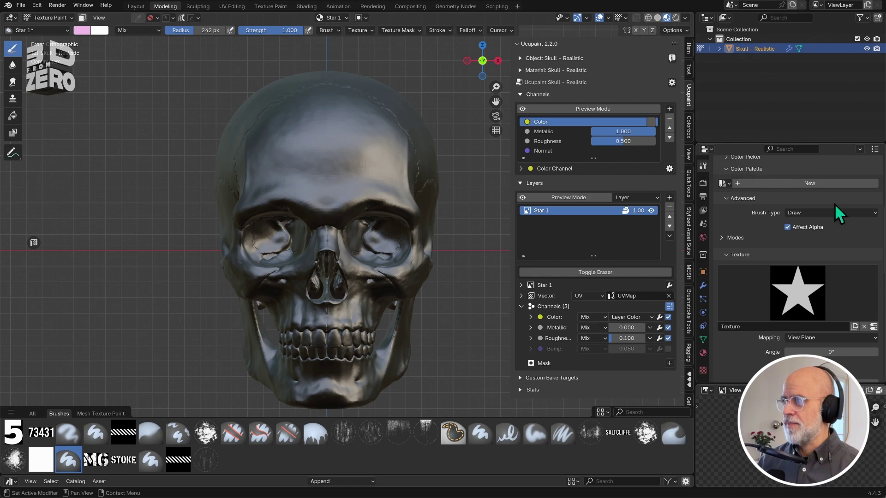
scroll(851, 222, up, 3)
scroll(851, 223, up, 5)
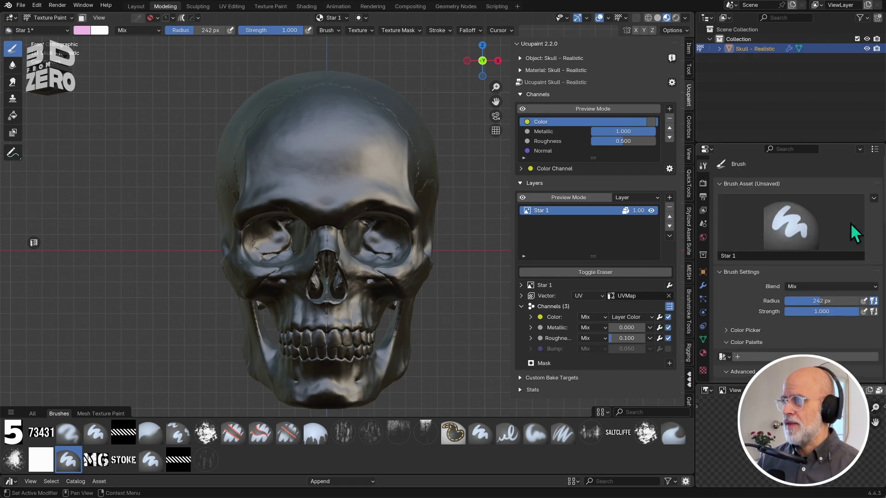
click(873, 200)
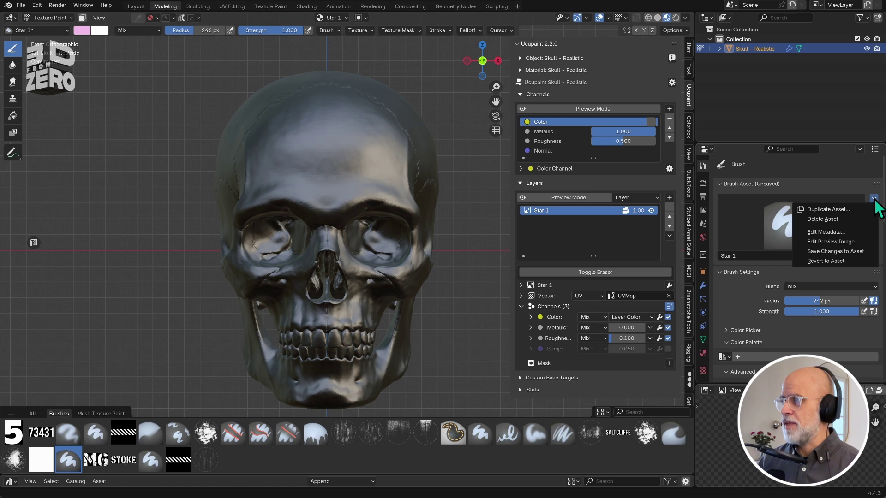
click(873, 244)
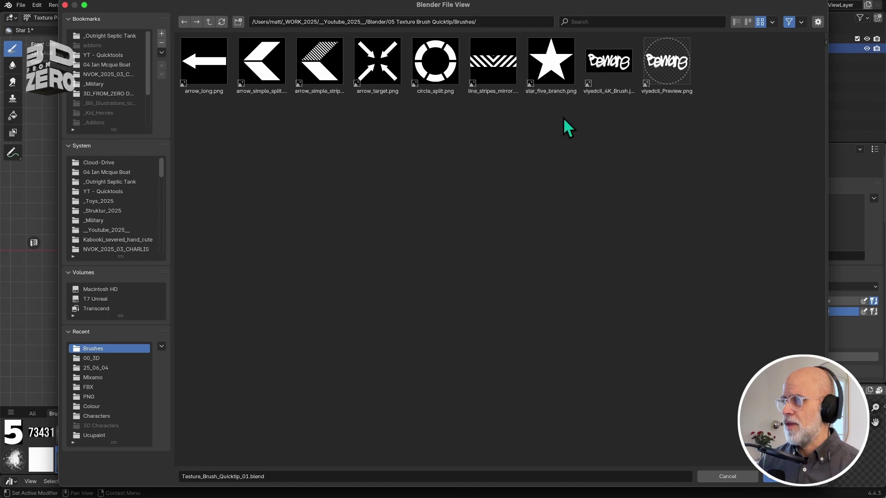
click(553, 60)
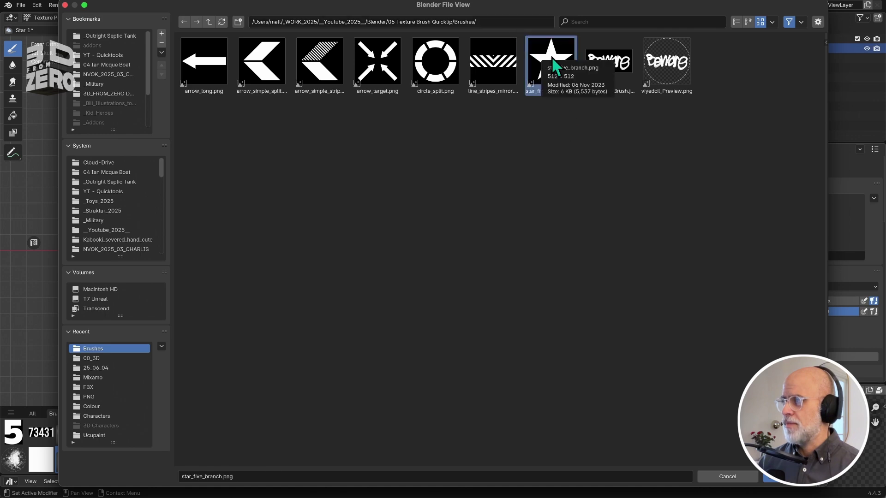
click(797, 480)
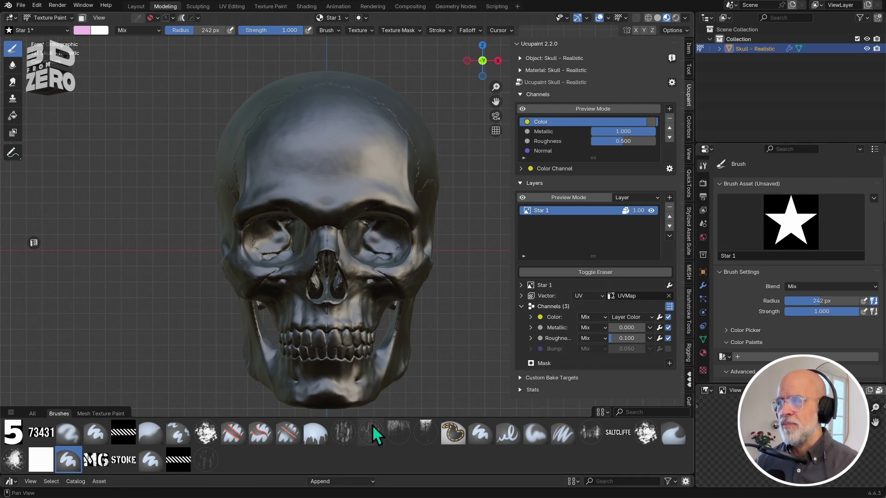
Step: Shrink the brush asset shelf to a single row and hide the viewport sidebar
drag(374, 407, 379, 420)
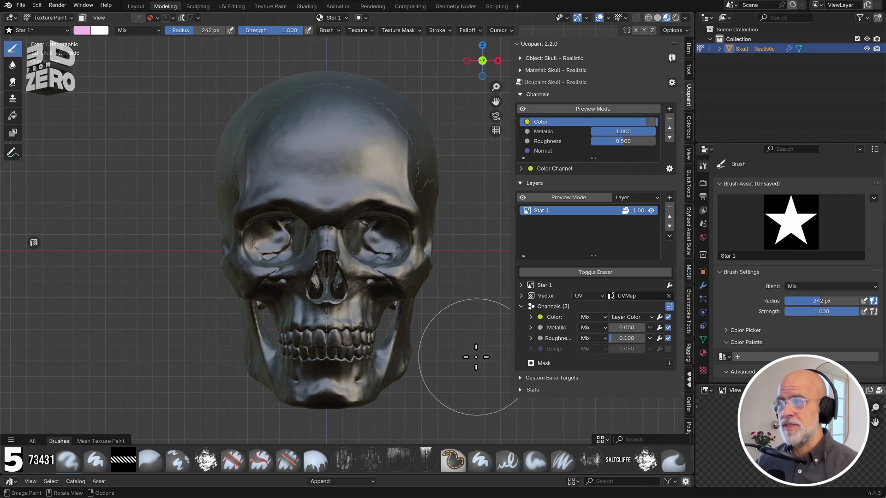
key(n)
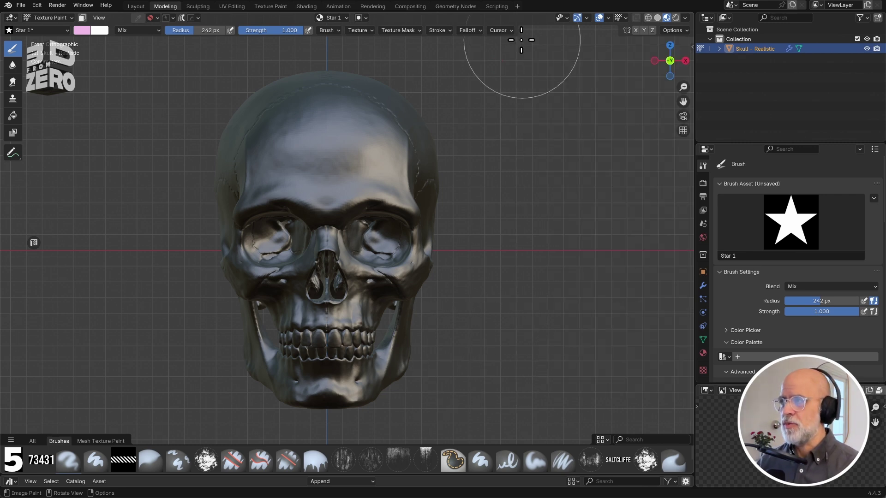
Step: Set the Star 1 brush's stroke method to Anchored and try stamping a star on the skull's forehead
click(438, 30)
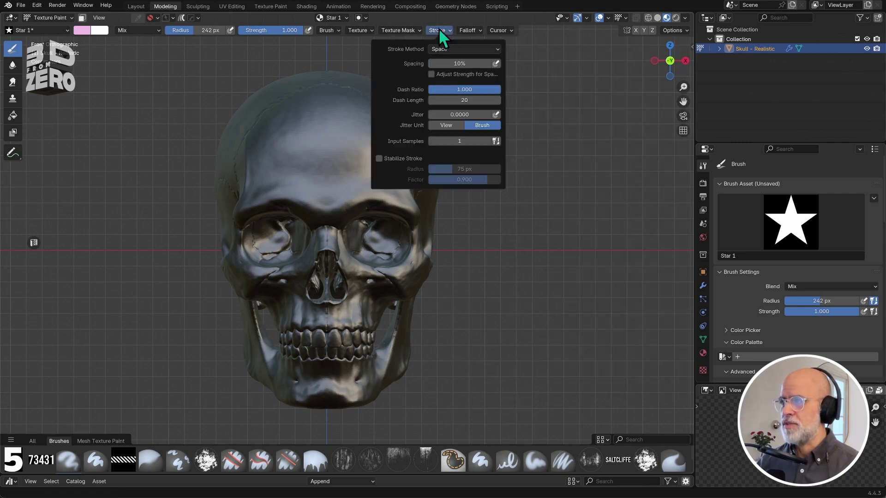
click(496, 48)
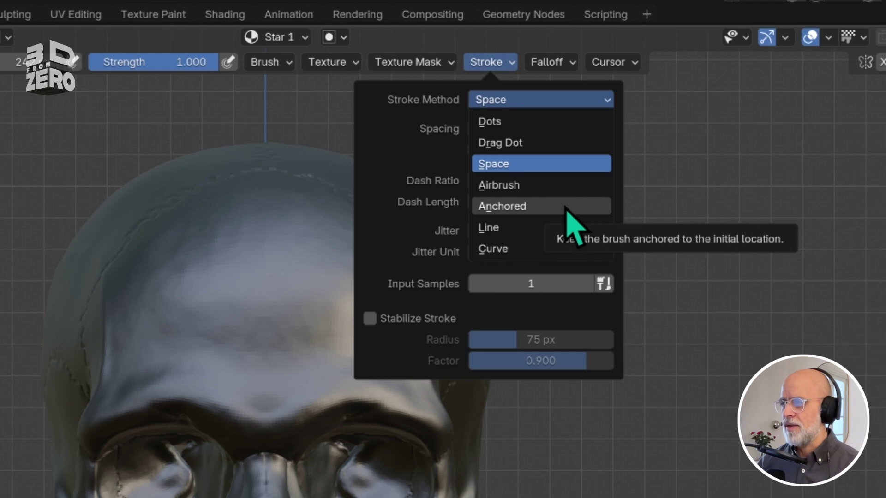
click(566, 210)
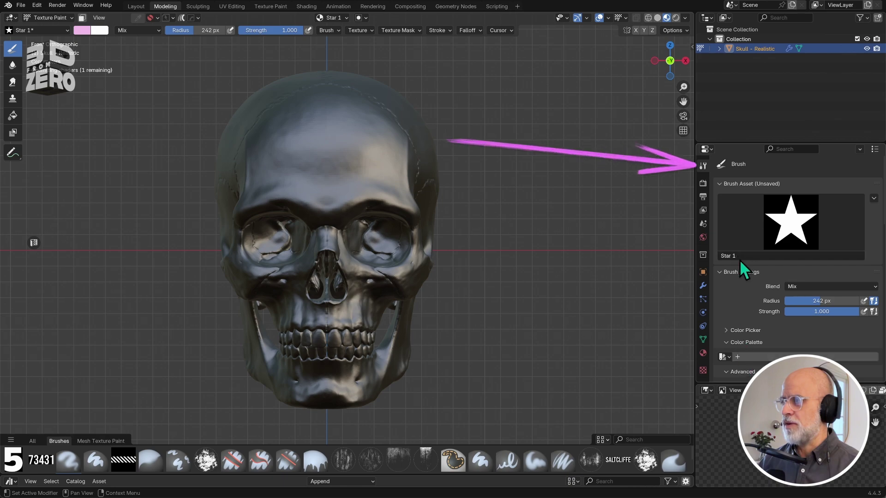
scroll(743, 267, down, 8)
scroll(628, 134, down, 1)
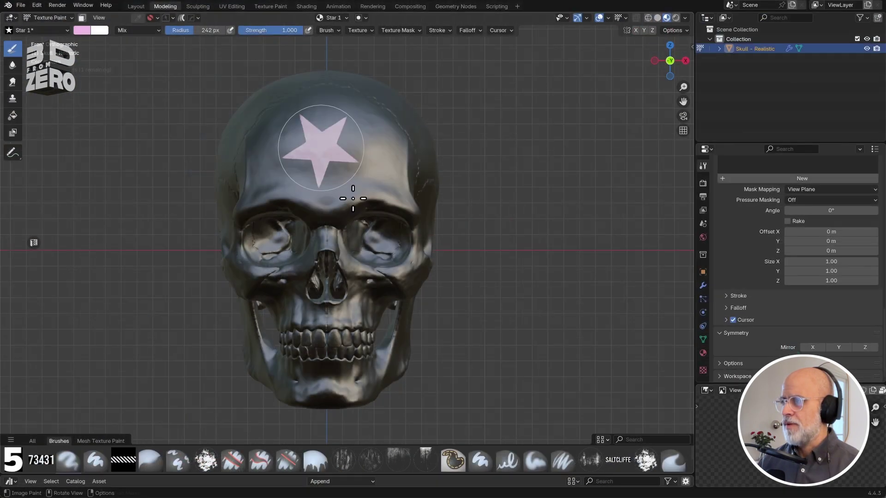
mouse_move(353, 199)
shift+right_down()
mouse_move(360, 174)
mouse_move(348, 202)
mouse_move(323, 198)
mouse_move(319, 212)
mouse_move(322, 161)
mouse_move(330, 194)
mouse_move(318, 158)
mouse_move(277, 152)
mouse_move(359, 156)
mouse_move(338, 200)
mouse_move(389, 180)
mouse_move(342, 189)
mouse_move(300, 174)
shift+right_up()
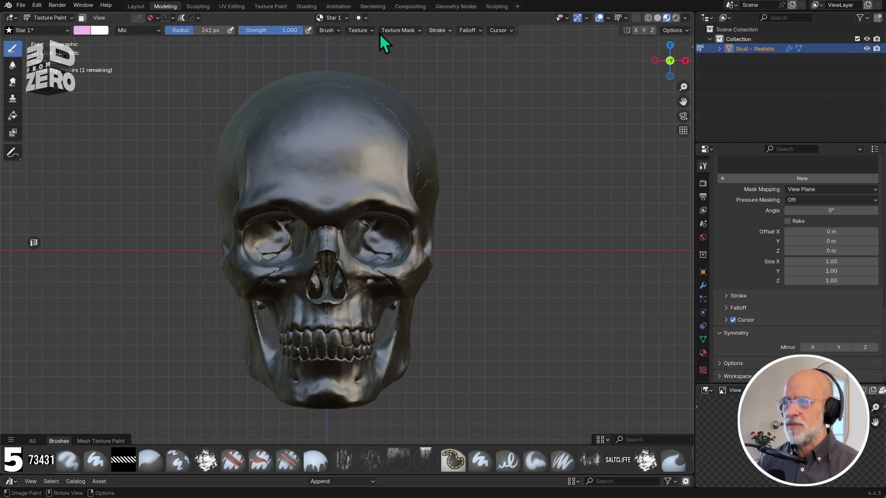
Step: Change the brush's stroke method to Drag Dot, try placing a star on the forehead, and undo that star
click(442, 30)
click(475, 53)
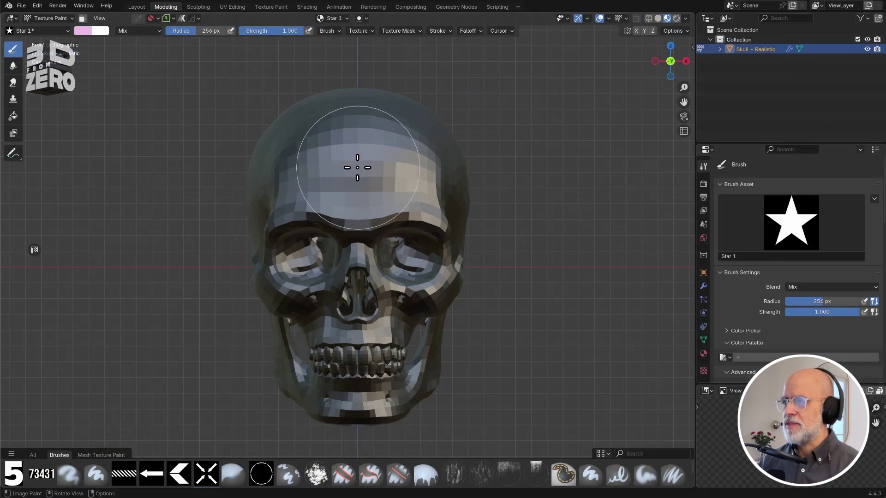
mouse_move(357, 168)
mouse_down()
mouse_move(312, 160)
mouse_move(368, 158)
mouse_move(333, 159)
mouse_move(356, 164)
mouse_up()
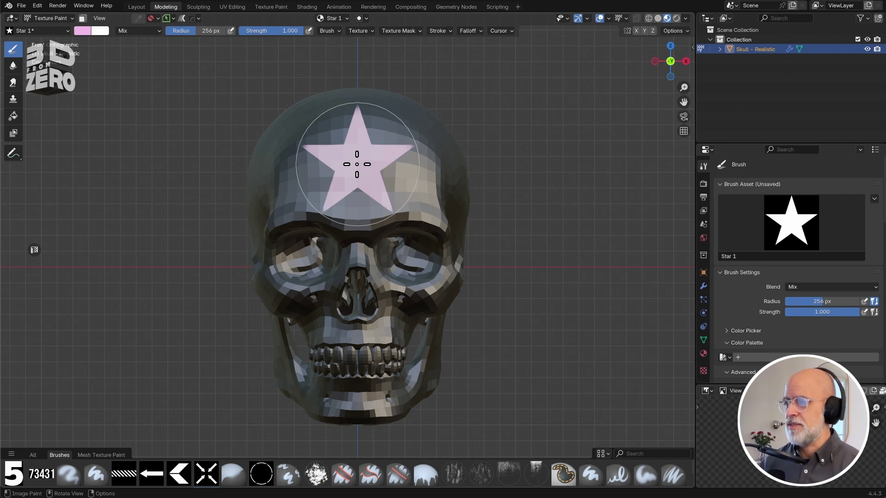
key(Escape)
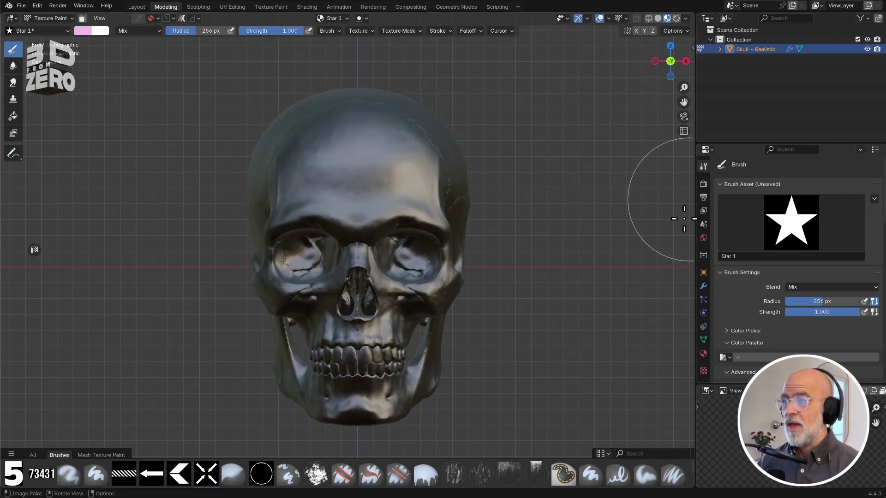
Step: Turn off the Multires modifier's viewport display and adjust the star brush's rotation angle
click(704, 287)
click(835, 219)
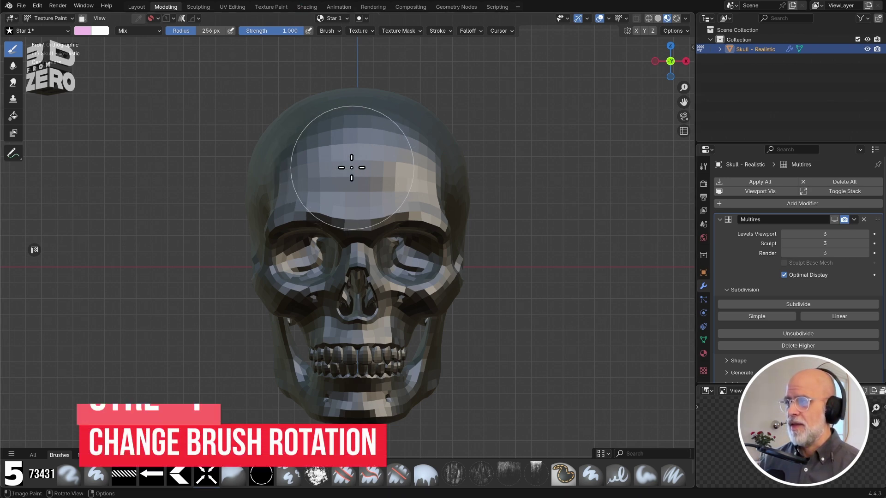
key(ctrl+f)
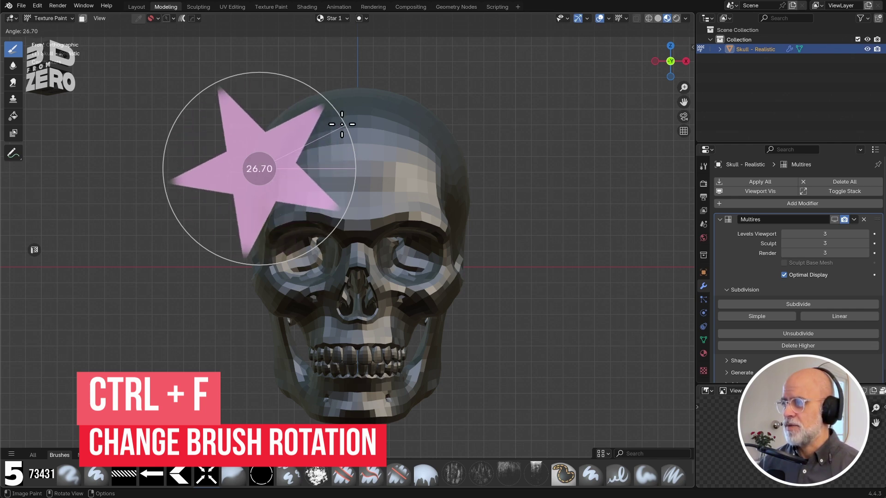
click(221, 81)
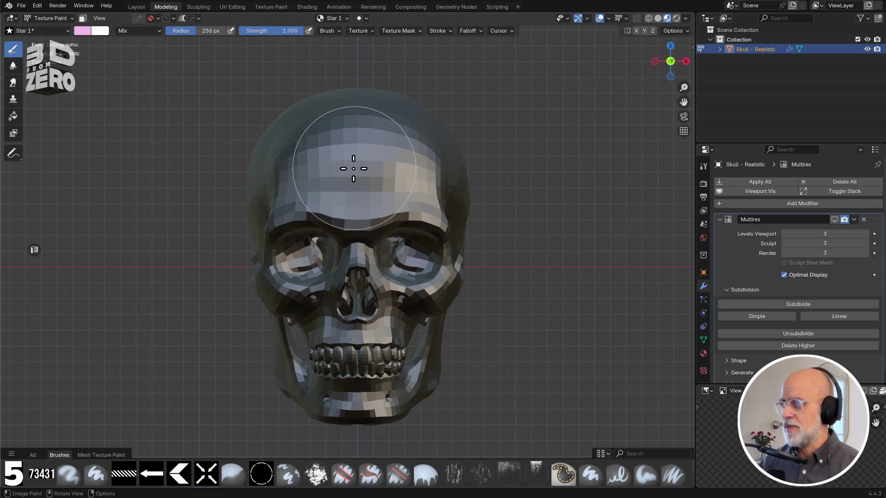
Step: Stamp a pink star at the center of the forehead and examine its edges and points up close
drag(354, 169, 358, 175)
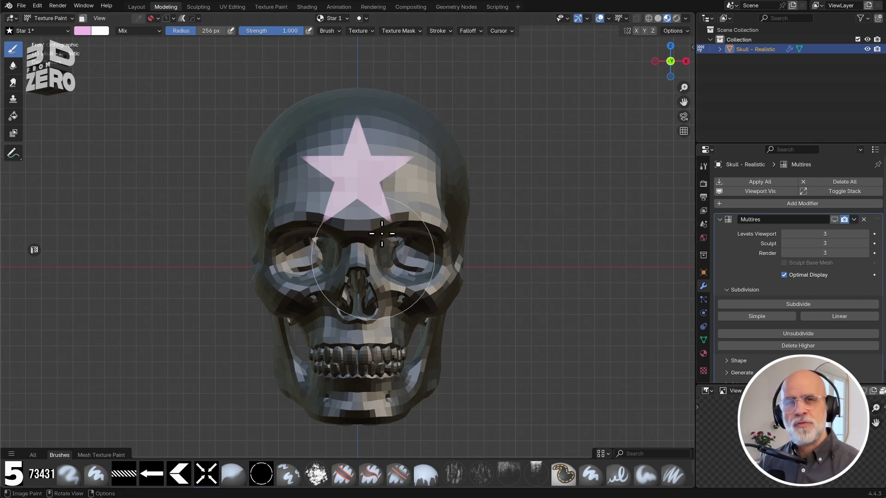
scroll(366, 177, up, 2)
scroll(367, 177, up, 3)
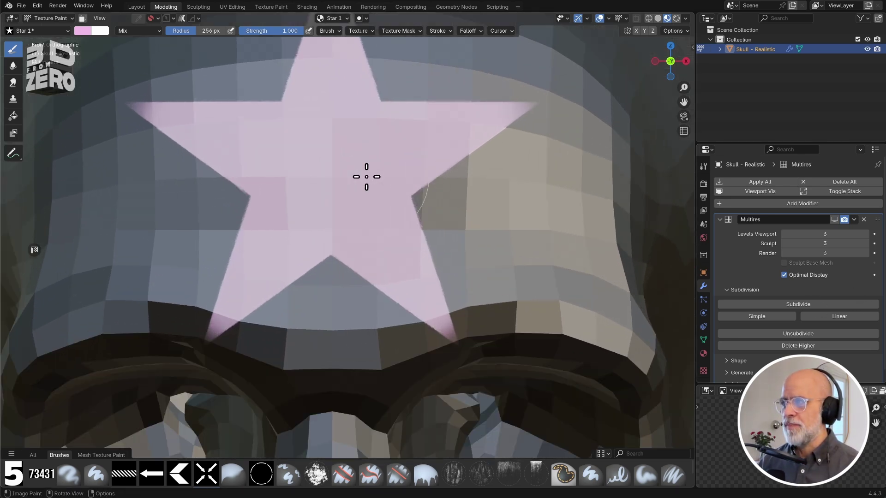
mouse_move(527, 114)
middle_down()
mouse_move(520, 133)
mouse_move(469, 130)
mouse_move(457, 123)
mouse_move(465, 92)
middle_up()
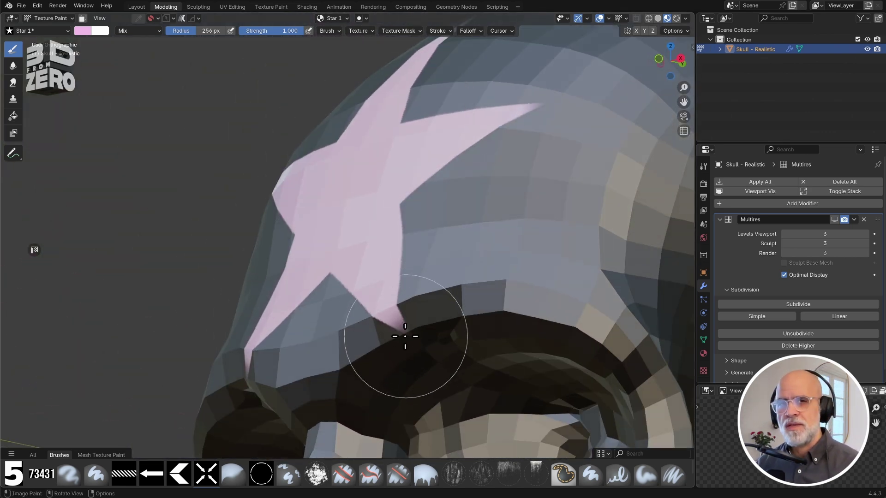
middle_drag(405, 336, 515, 206)
scroll(362, 248, up, 1)
scroll(361, 247, up, 1)
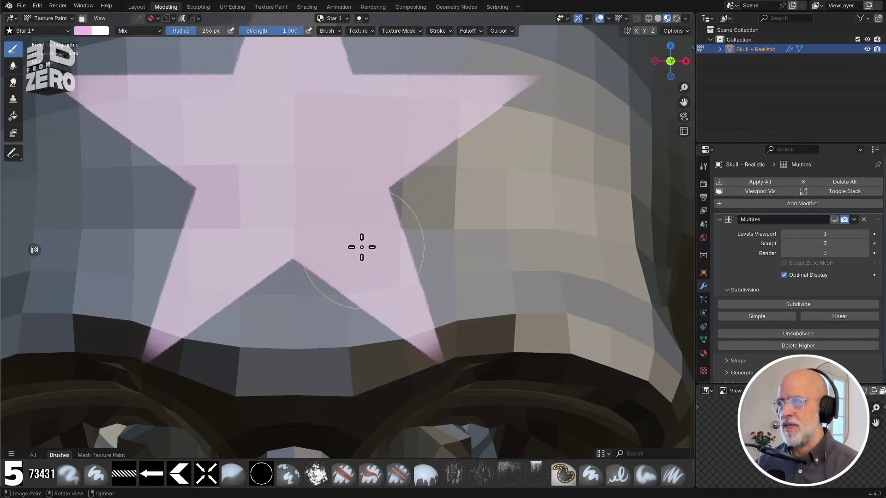
scroll(362, 247, down, 4)
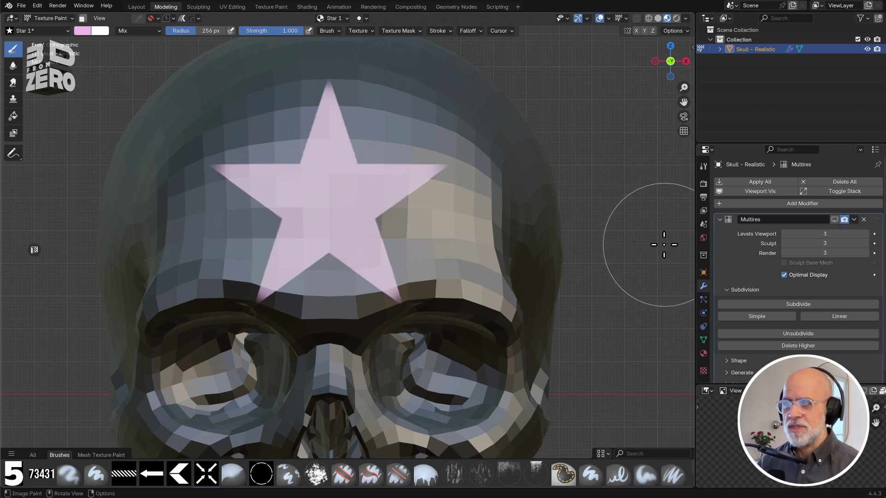
Step: Undo the forehead star and turn off the Multires modifier's viewport display again
click(703, 166)
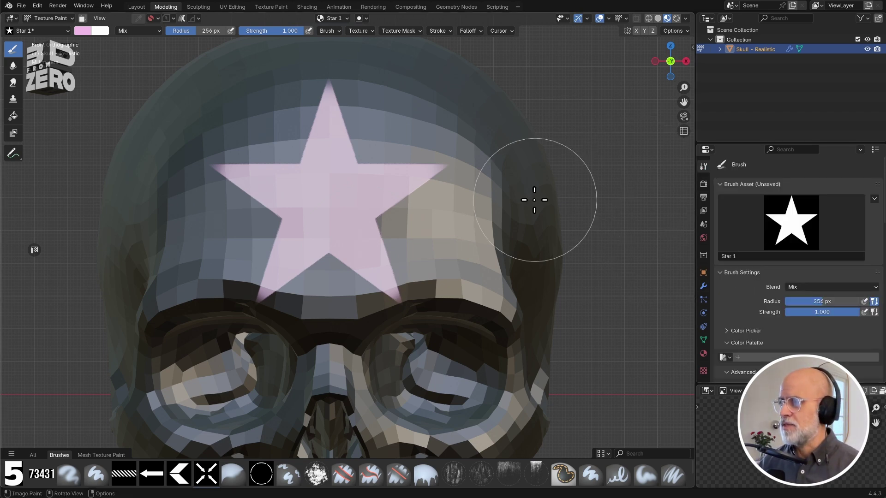
key(ctrl+z)
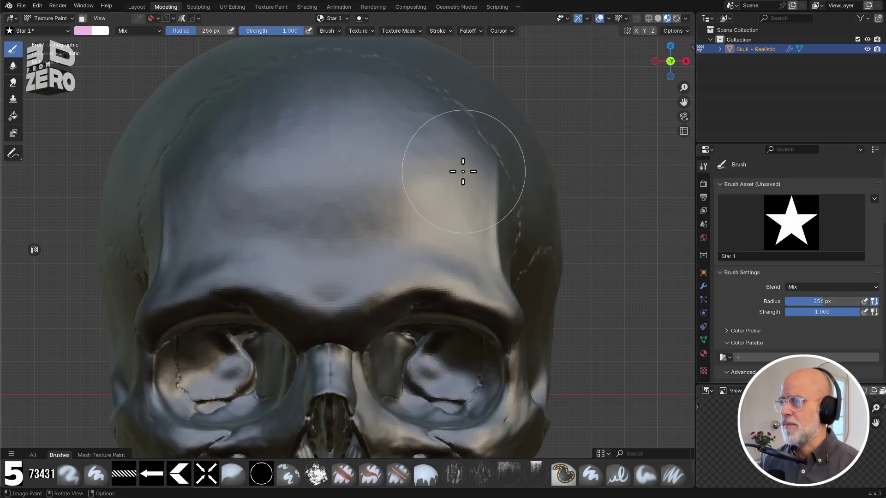
click(704, 287)
click(835, 220)
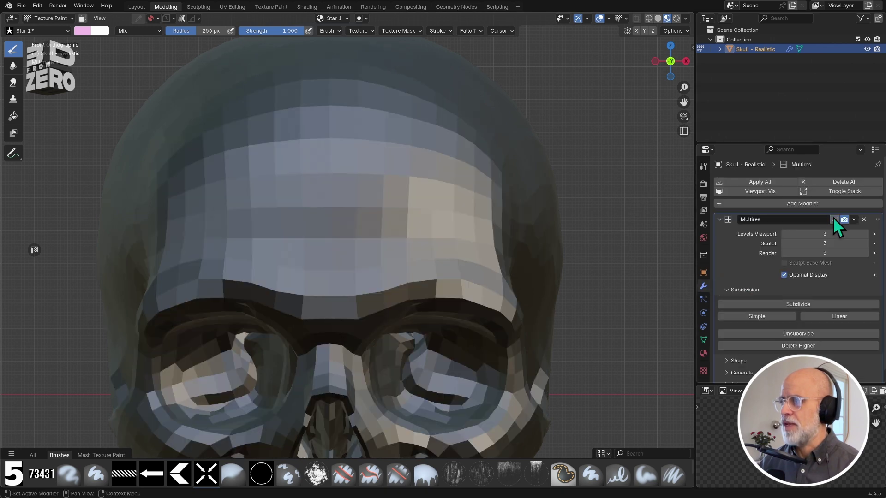
Step: Set the Star 1 brush's falloff to Constant, then stamp a new pink star on the forehead and check its edges
click(704, 167)
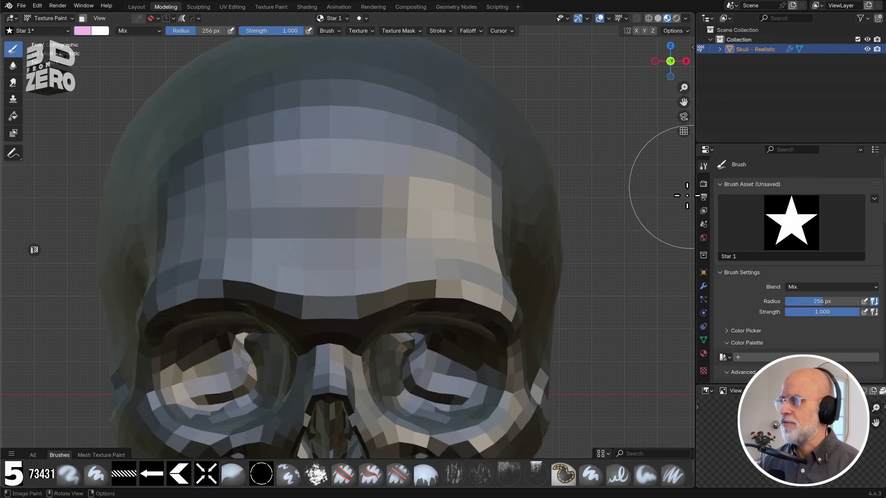
click(469, 29)
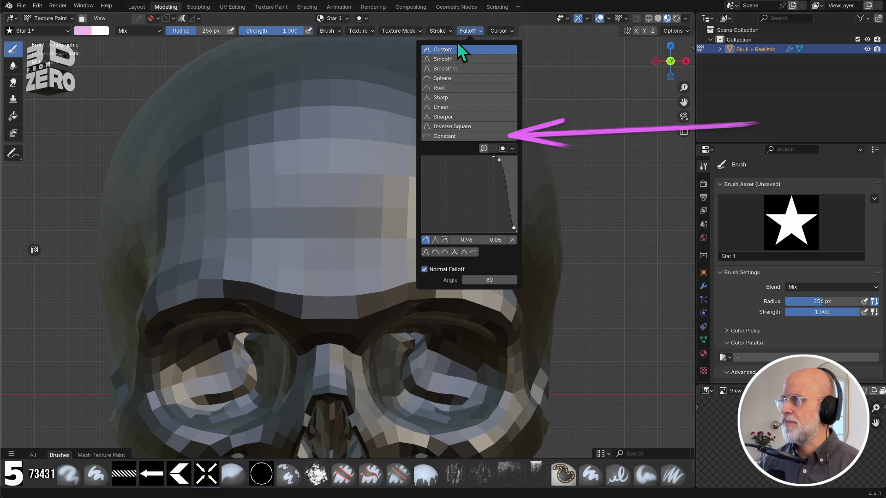
click(484, 136)
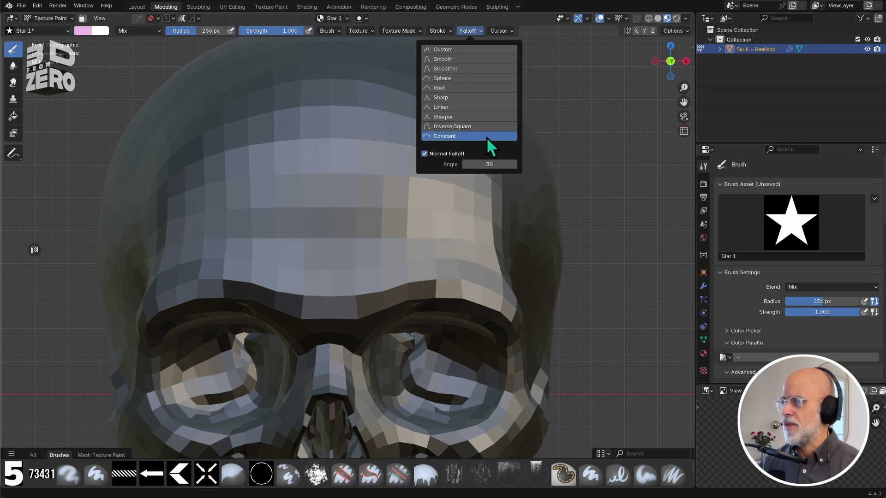
scroll(319, 200, down, 1)
scroll(319, 202, down, 1)
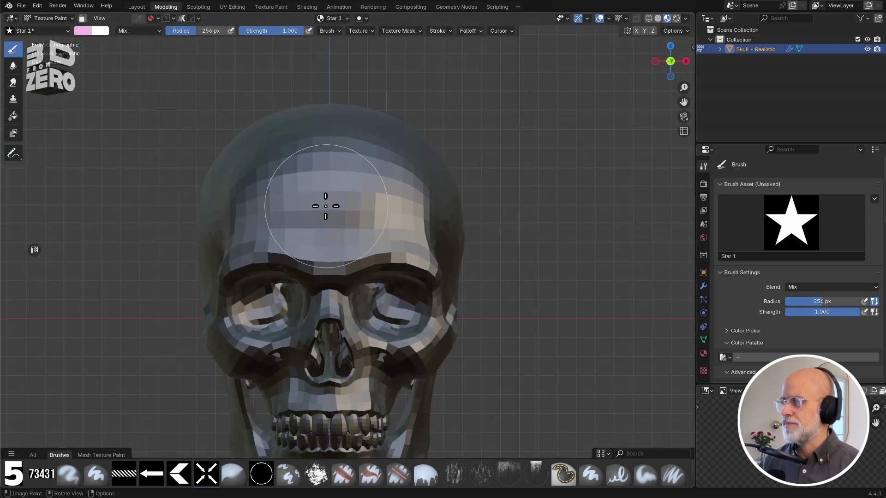
drag(326, 204, 328, 214)
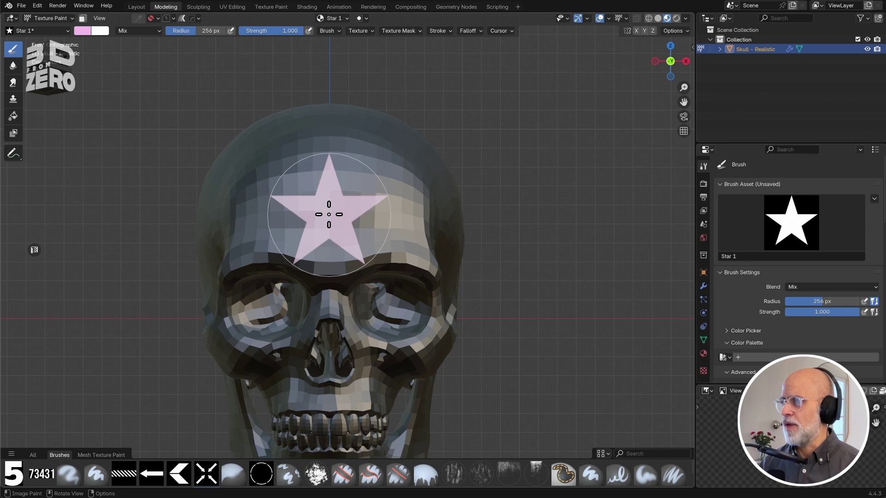
scroll(370, 193, up, 6)
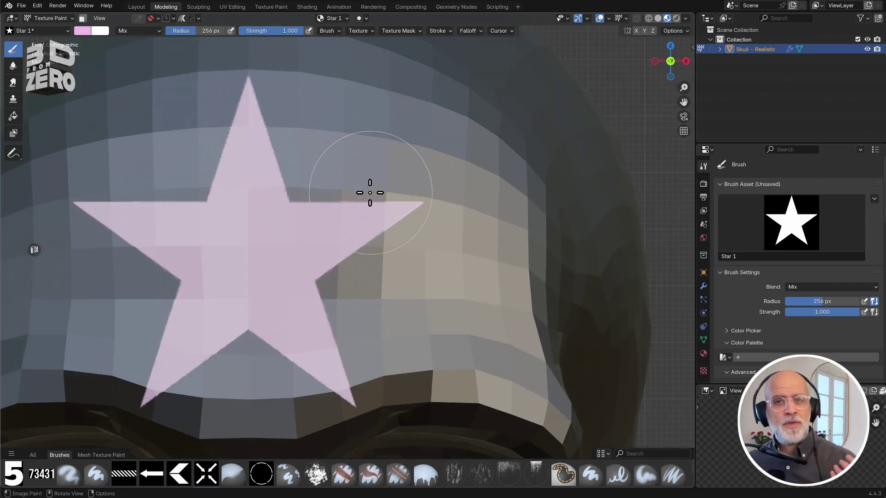
scroll(370, 193, down, 7)
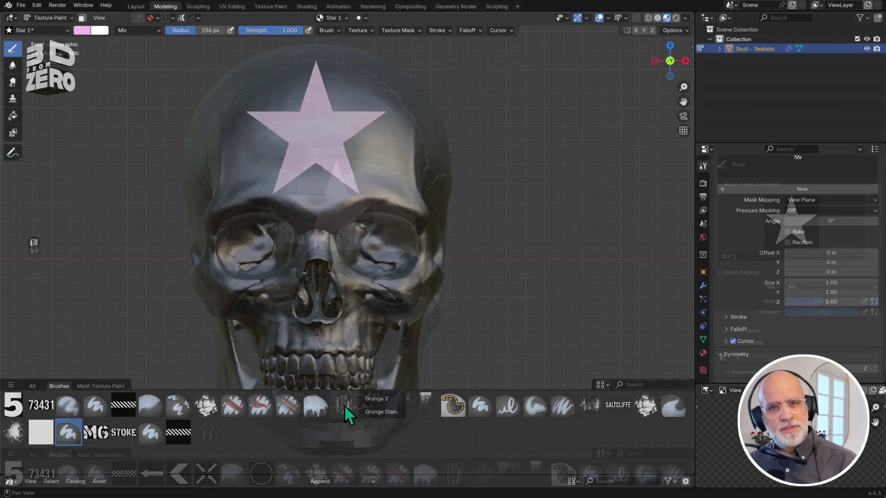
Step: Switch to the Grunge 2 brush, face the side of the skull, and brighten the paint color to vivid green
click(344, 405)
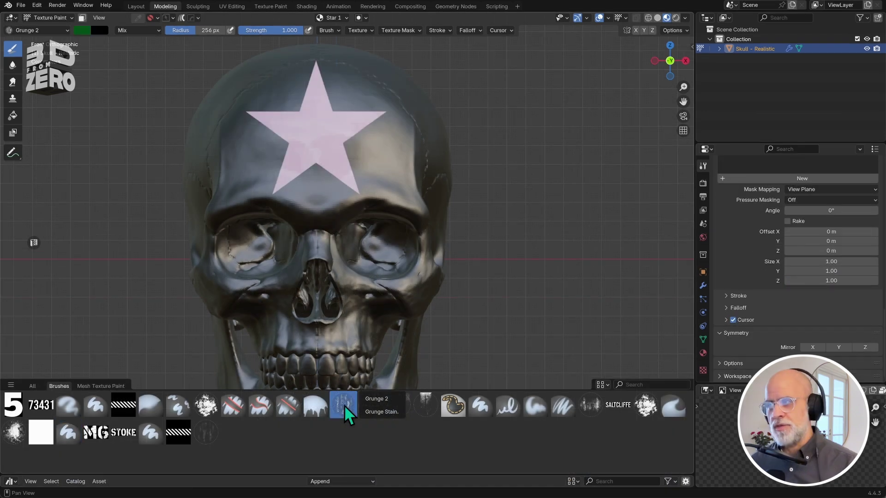
middle_drag(425, 176, 328, 191)
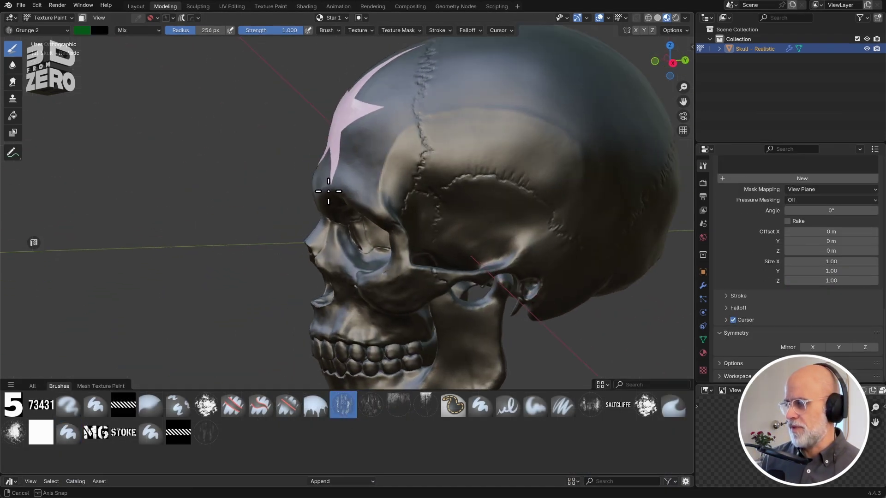
click(79, 26)
drag(162, 76, 161, 44)
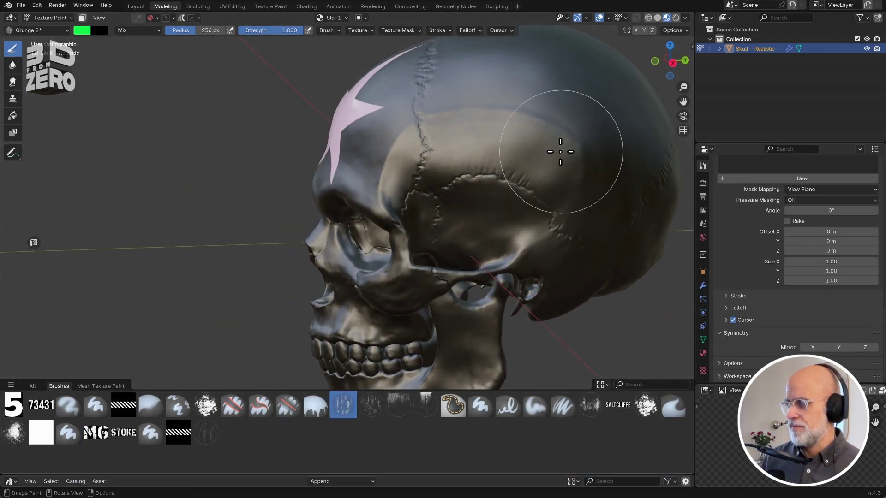
Step: Try a green grunge stroke on the side of the skull, inspect its edges, and undo it
mouse_move(560, 151)
mouse_down()
mouse_move(515, 152)
mouse_move(506, 137)
mouse_move(514, 106)
mouse_move(548, 91)
mouse_move(551, 70)
mouse_up()
scroll(593, 158, up, 5)
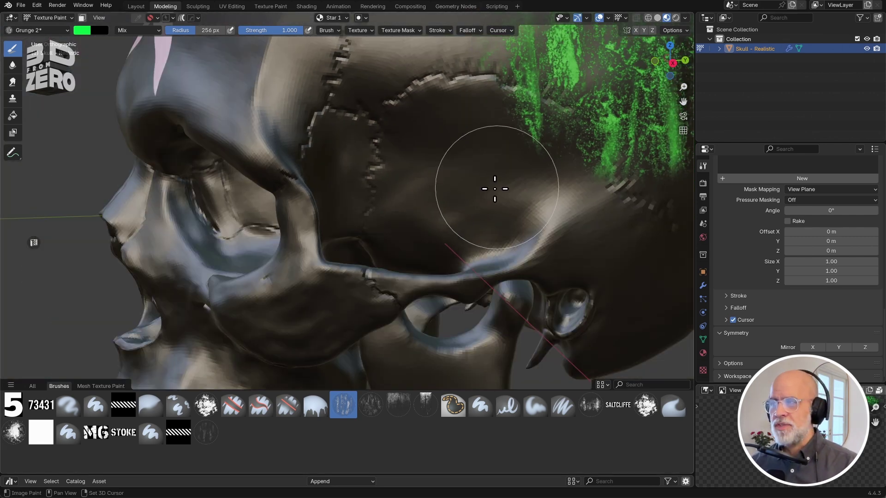
scroll(494, 188, up, 3)
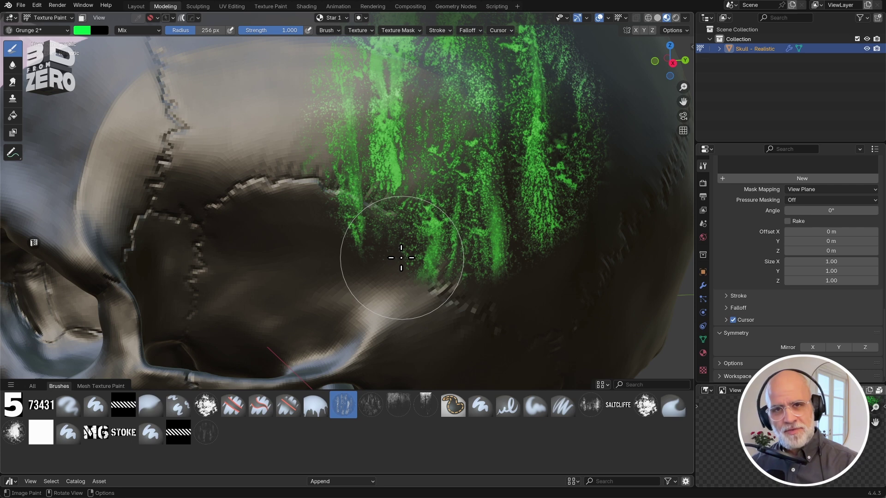
key(ctrl+z)
Step: Set the Grunge 2 brush color to pale pink #F5C3E3 and paint grunge across the side of the skull
click(83, 31)
click(118, 81)
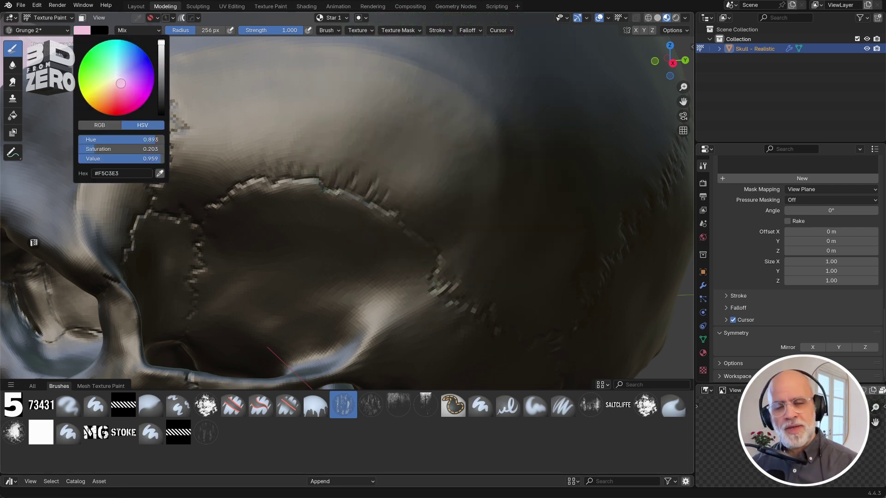
mouse_move(418, 181)
mouse_down()
mouse_move(451, 196)
mouse_move(399, 256)
mouse_move(425, 311)
mouse_move(422, 299)
mouse_move(508, 332)
mouse_move(521, 300)
mouse_up()
Step: Set the Grunge 2 brush's falloff to Smooth
click(476, 30)
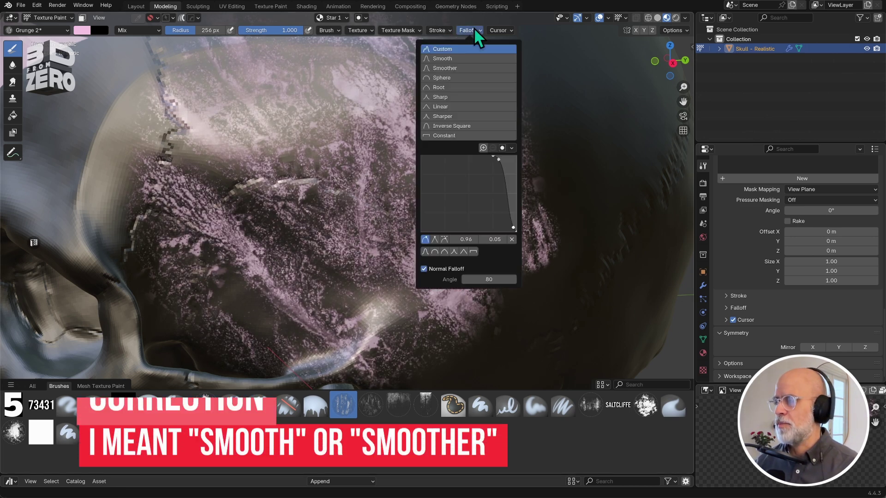
click(495, 57)
scroll(553, 296, down, 5)
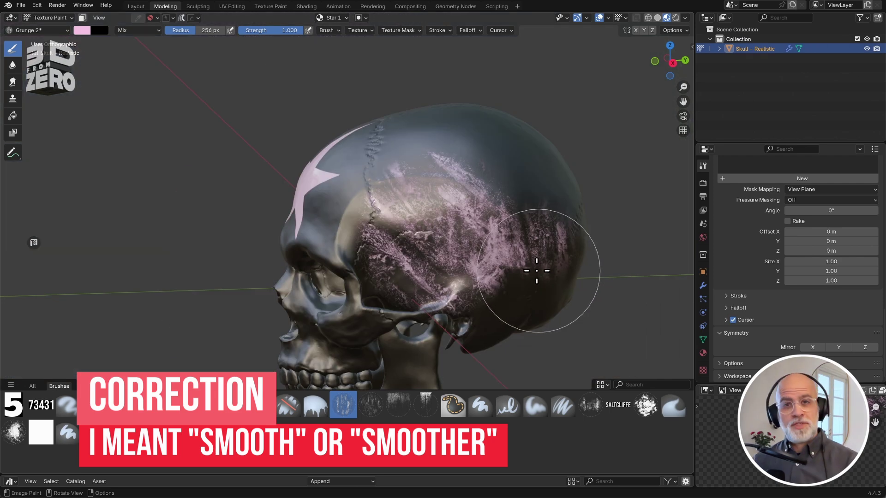
Step: Undo the pink grunge strokes on the side of the skull and return to the front of the skull
key(ctrl+z)
key(ctrl+z)
key(ctrl+z)
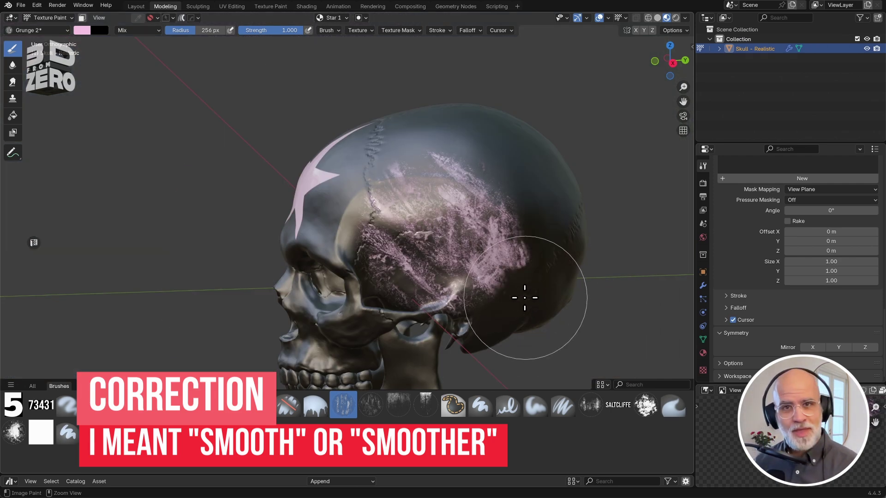
middle_drag(397, 233, 443, 242)
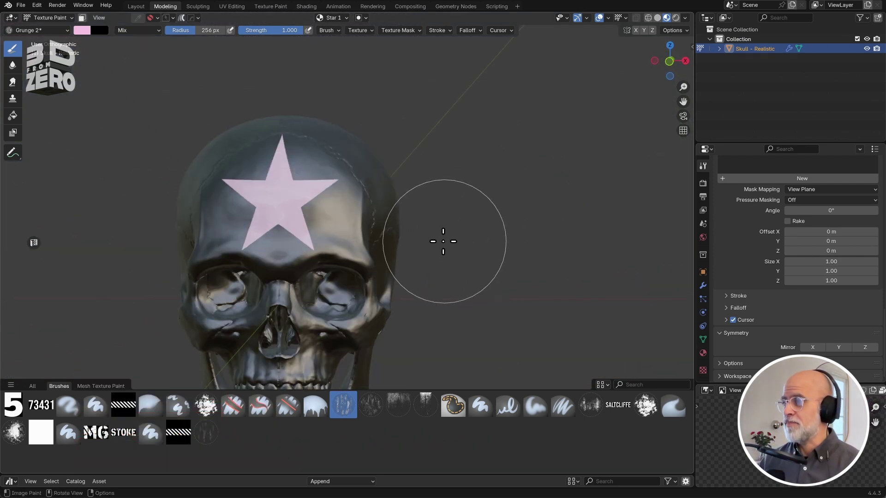